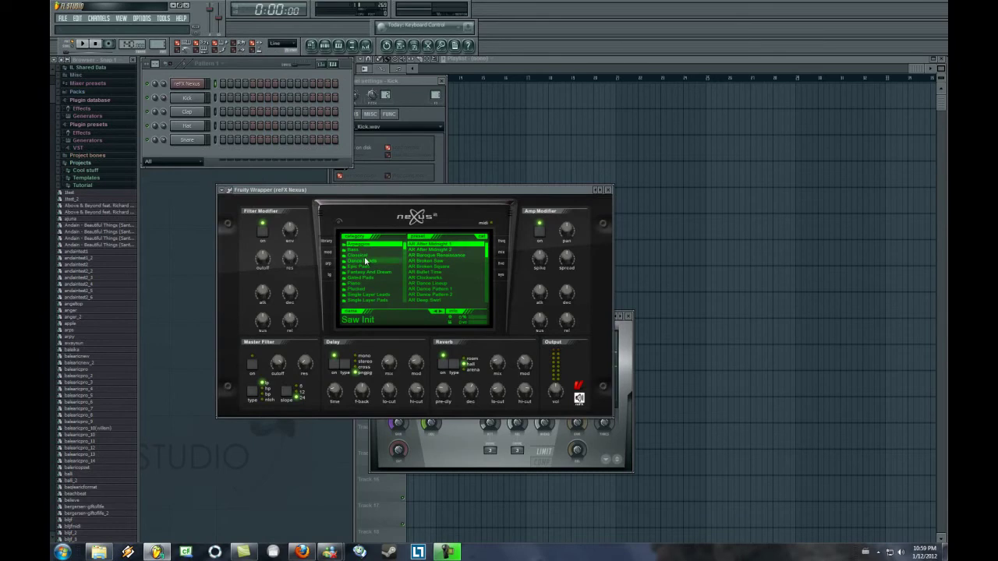
Step: Load the Classical preset CL Flute and Strings in reFX Nexus and open its effects page
{"action": "left_click", "coordinate": [447, 255]}
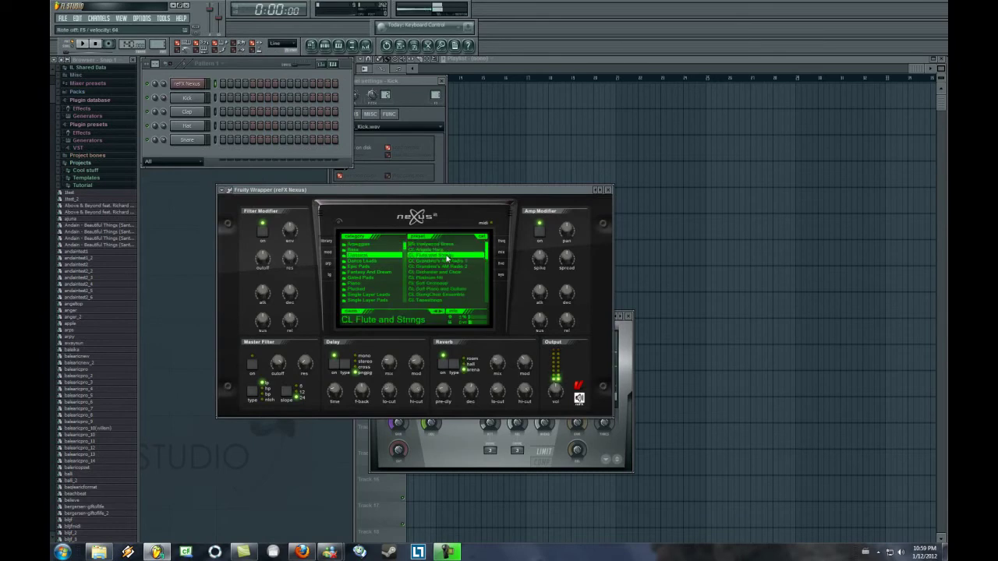
{"action": "left_click", "coordinate": [501, 251]}
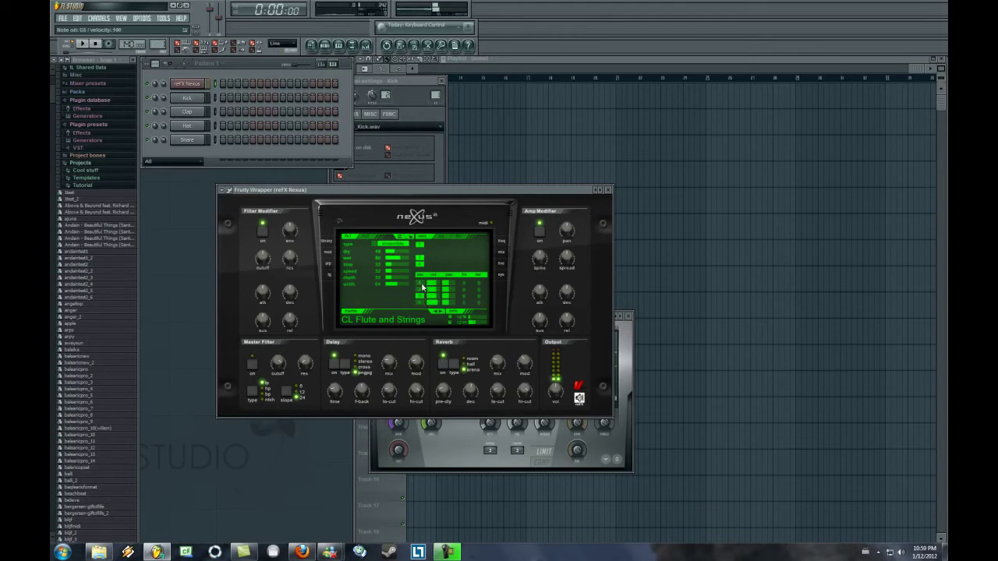
Step: In the reFX Nexus piano roll, draw two-bar chords E–G–B from bar 1 and E–G–C from bar 3
{"action": "right_click", "coordinate": [204, 85]}
{"action": "left_click", "coordinate": [222, 87]}
{"action": "left_click", "coordinate": [242, 358]}
{"action": "left_click", "coordinate": [232, 381]}
{"action": "left_click", "coordinate": [238, 399]}
{"action": "left_click", "coordinate": [411, 354]}
{"action": "left_click", "coordinate": [407, 382]}
{"action": "left_click", "coordinate": [408, 399]}
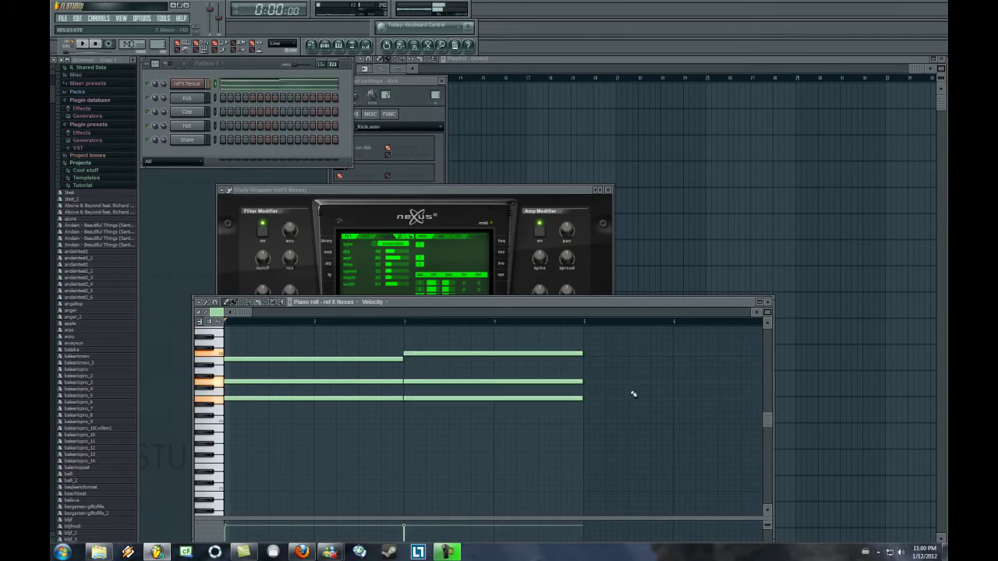
Step: Add a two-bar E–A–C chord from bar 5 and a two-bar E–G–B chord from bar 7 to the Nexus part
{"action": "left_click", "coordinate": [591, 370]}
{"action": "left_click", "coordinate": [589, 355]}
{"action": "left_click", "coordinate": [591, 399]}
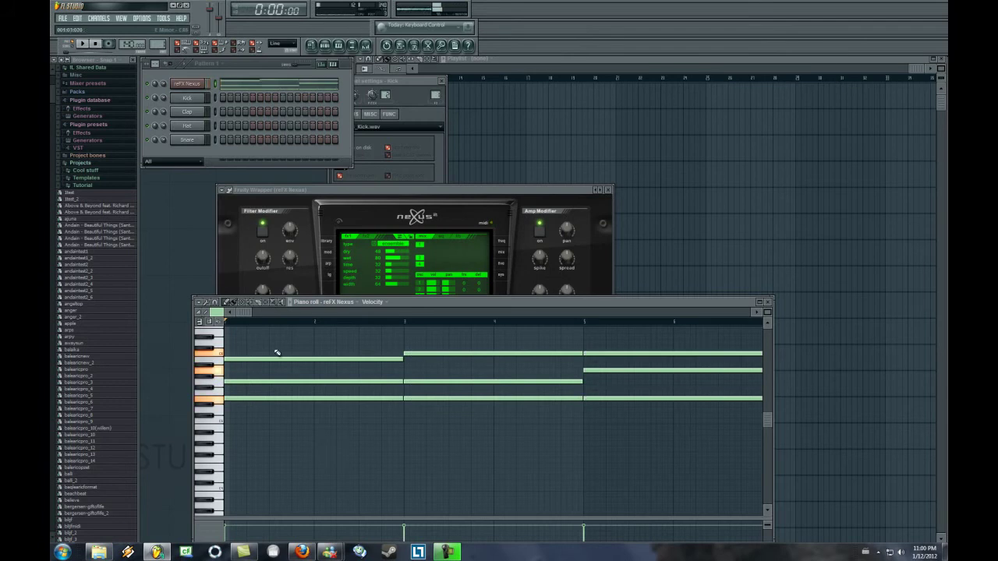
{"action": "left_click_drag", "start_coordinate": [244, 312], "coordinate": [453, 321]}
{"action": "left_click", "coordinate": [509, 359]}
{"action": "left_click", "coordinate": [507, 382]}
{"action": "left_click", "coordinate": [505, 399]}
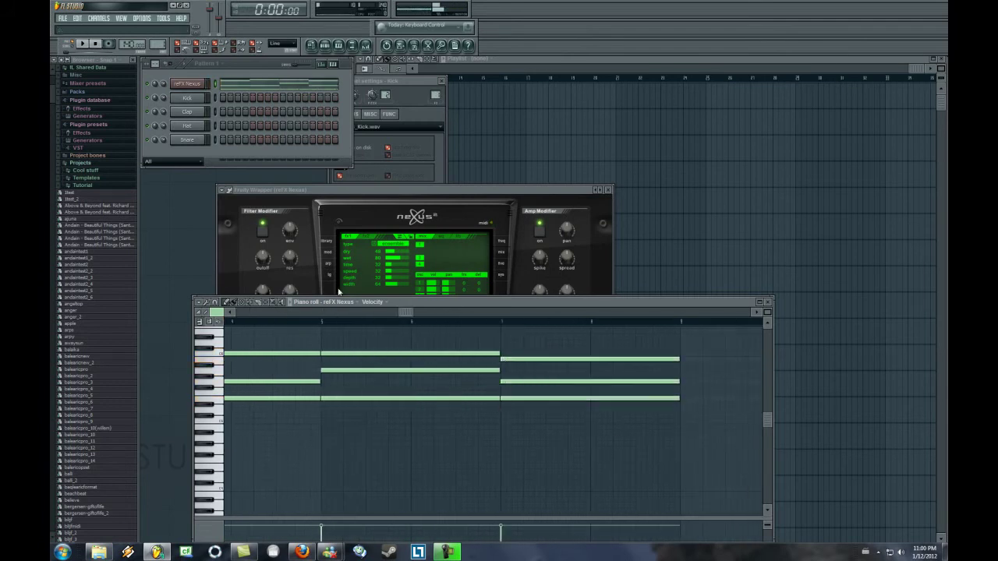
Step: Place Pattern 1 on Track 1 of the playlist three times in a row, starting at bars 1, 9 and 17
{"action": "left_click", "coordinate": [424, 67]}
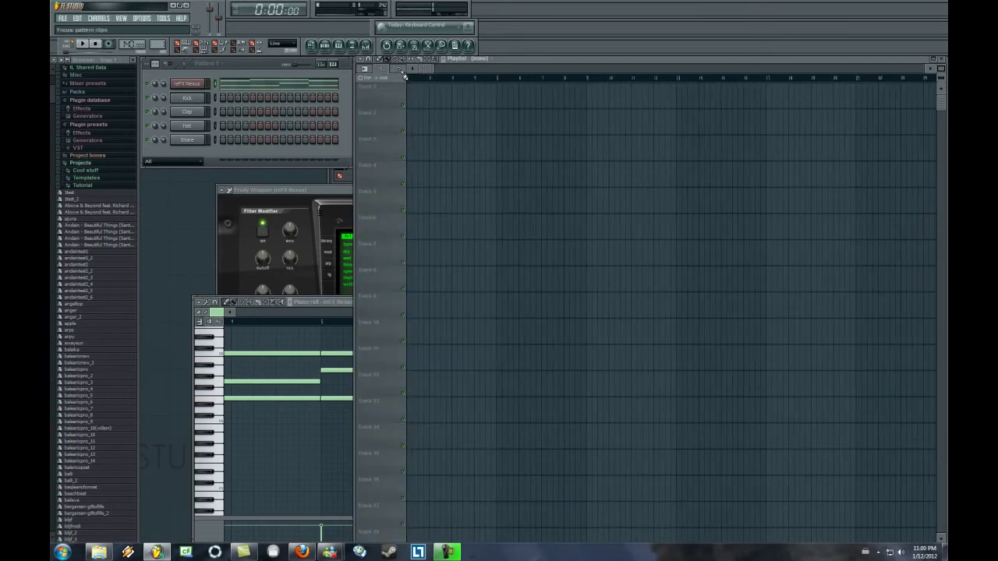
{"action": "left_click", "coordinate": [405, 72]}
{"action": "left_click", "coordinate": [429, 102]}
{"action": "left_click", "coordinate": [411, 96]}
{"action": "mouse_move", "coordinate": [590, 95]}
{"action": "left_mouse_down"}
{"action": "mouse_move", "coordinate": [792, 101]}
{"action": "mouse_move", "coordinate": [768, 117]}
{"action": "left_mouse_up"}
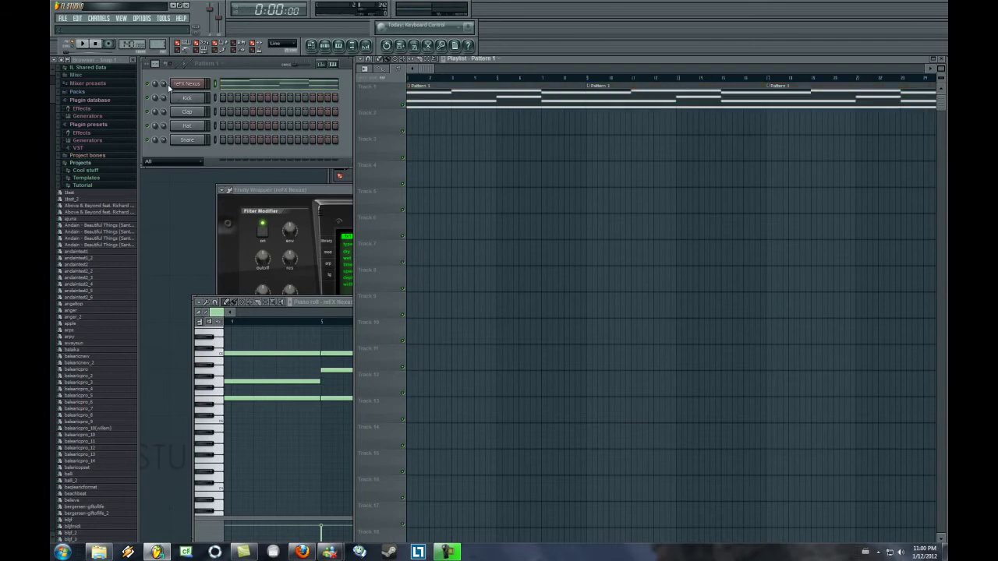
Step: Create an automation clip for the reFX Nexus channel volume under the Pattern 1 clips
{"action": "right_click", "coordinate": [164, 85]}
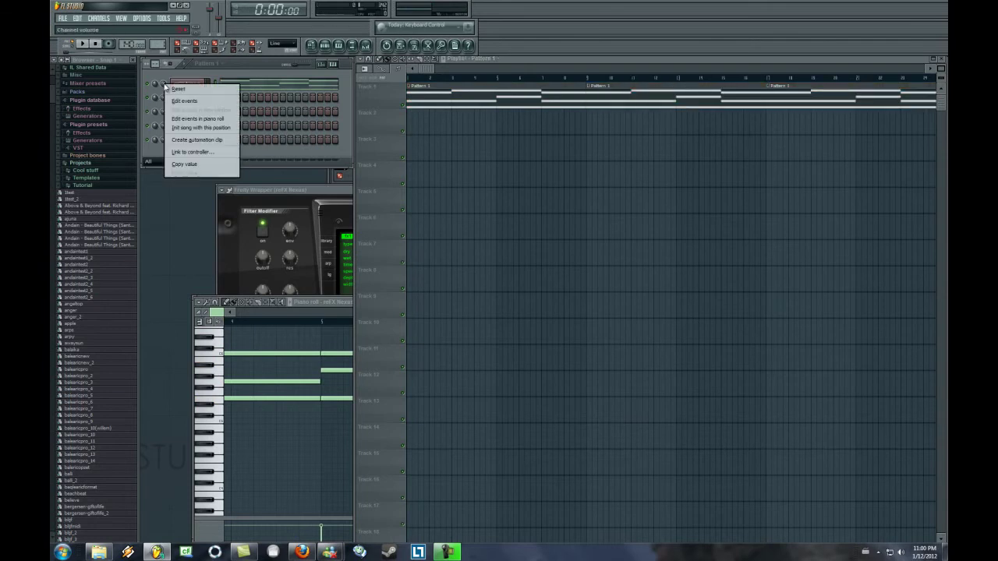
{"action": "left_click", "coordinate": [197, 139]}
{"action": "right_click", "coordinate": [440, 144]}
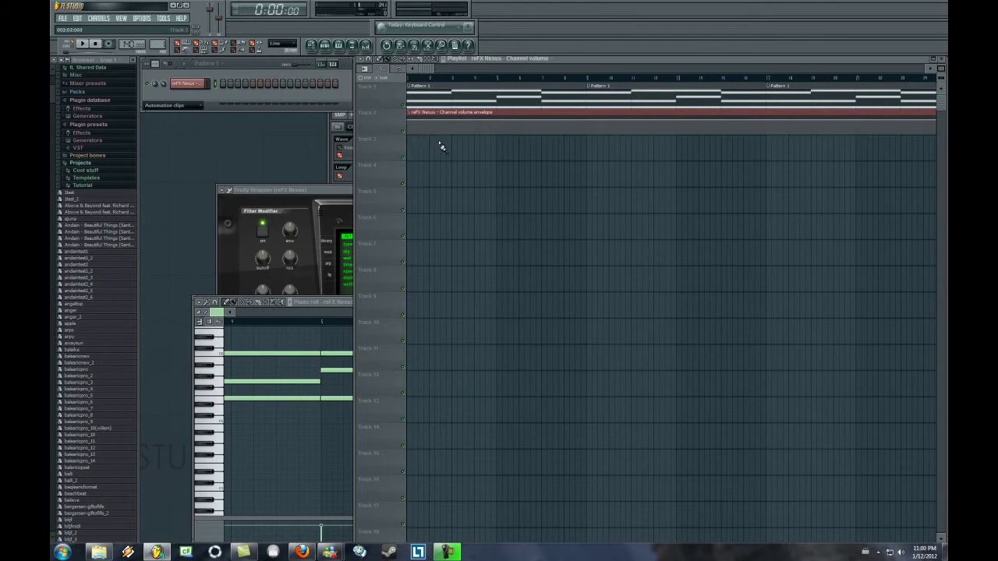
Step: Shape the Nexus volume envelope to rise from zero at bar 1 to a lowered level at bar 9 and hold it to the end
{"action": "right_click", "coordinate": [589, 120]}
{"action": "left_click_drag", "start_coordinate": [590, 123], "coordinate": [590, 126]}
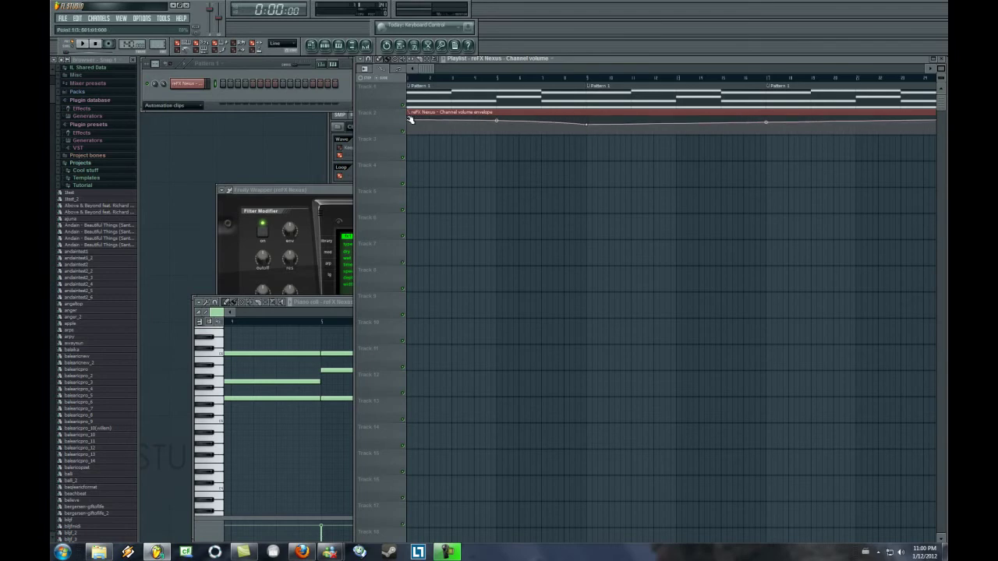
{"action": "left_click_drag", "start_coordinate": [411, 123], "coordinate": [405, 136]}
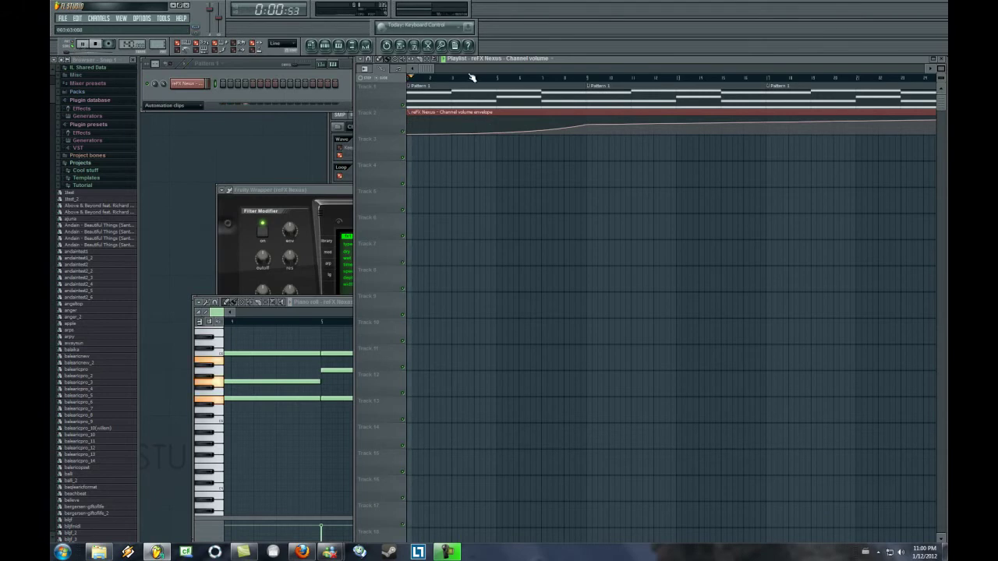
{"action": "left_click_drag", "start_coordinate": [426, 70], "coordinate": [742, 125]}
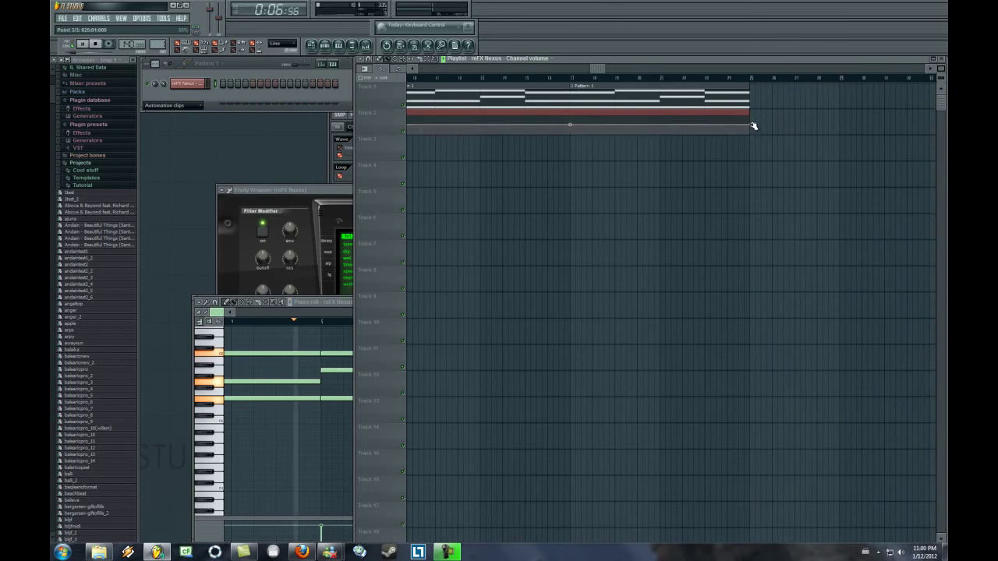
{"action": "left_click_drag", "start_coordinate": [597, 71], "coordinate": [416, 73]}
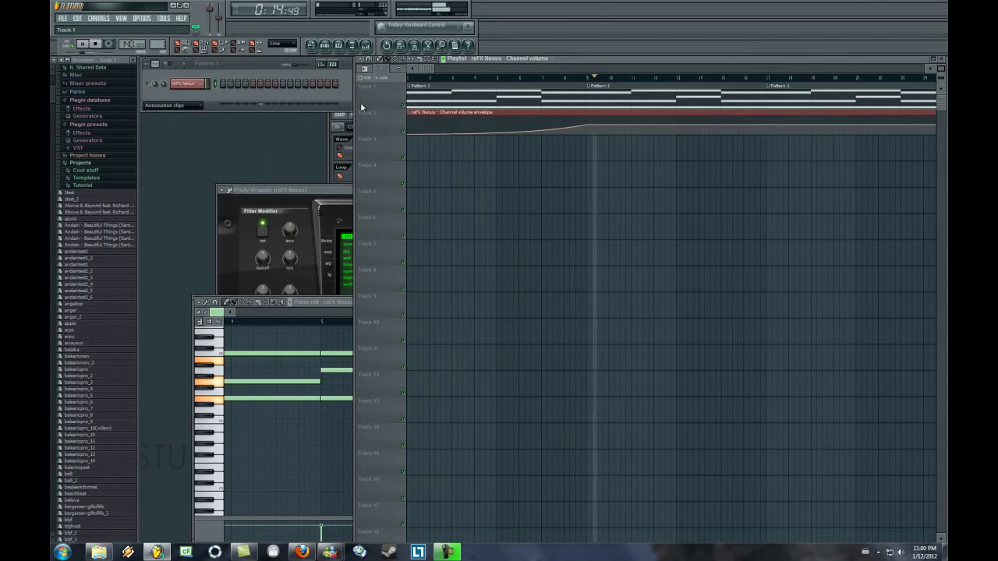
{"action": "key", "text": "space"}
Step: Show all channels in the step sequencer and insert a Sylenth1 channel above the Kick
{"action": "left_click", "coordinate": [185, 105]}
{"action": "left_click", "coordinate": [185, 116]}
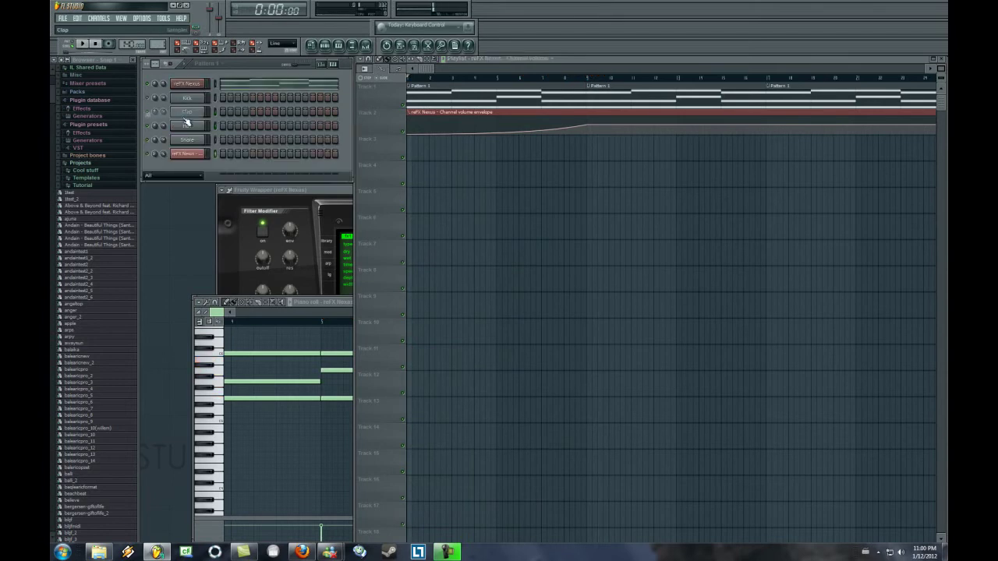
{"action": "left_click", "coordinate": [187, 98]}
{"action": "right_click", "coordinate": [187, 98]}
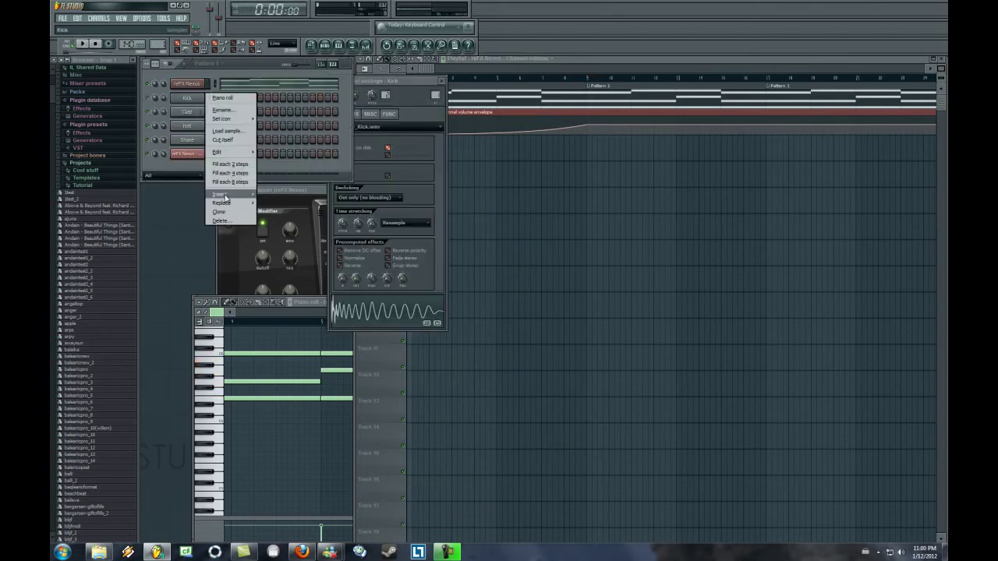
{"action": "mouse_move", "coordinate": [223, 195]}
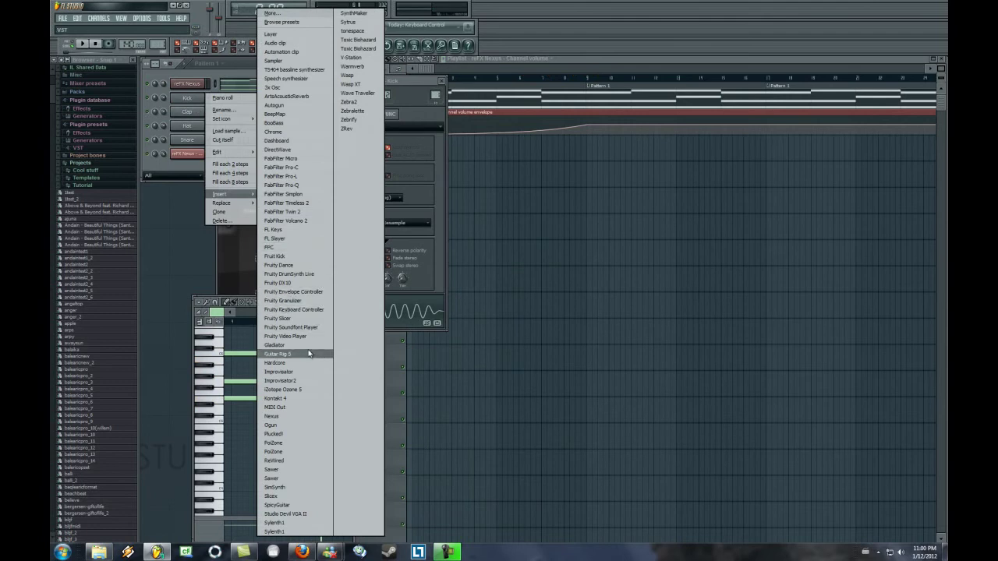
{"action": "left_click", "coordinate": [300, 523]}
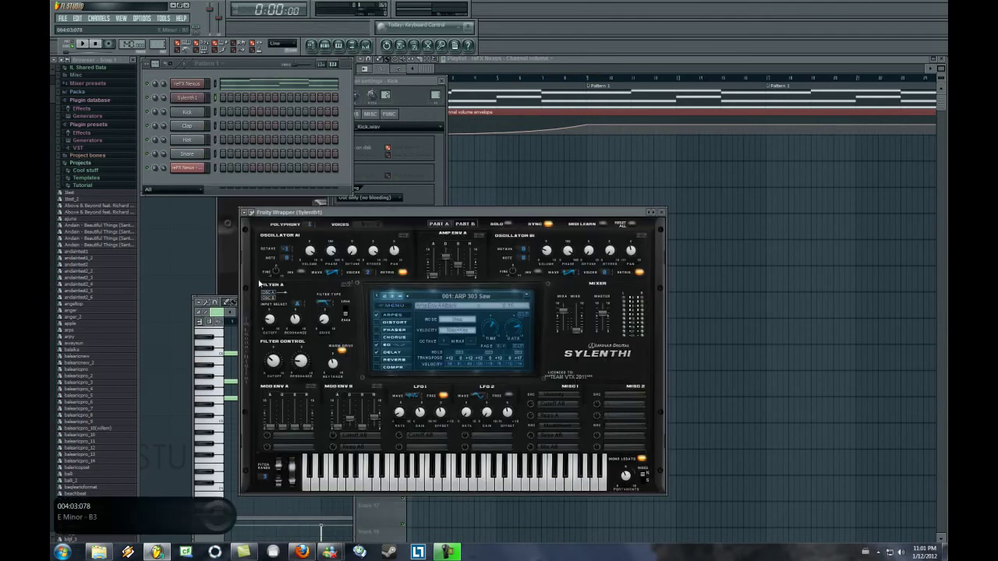
Step: Load the bank Sylenth1 Ummet Ozcan Soundset.fxb into Sylenth1 and audition its first preset with a few notes
{"action": "left_click", "coordinate": [405, 306]}
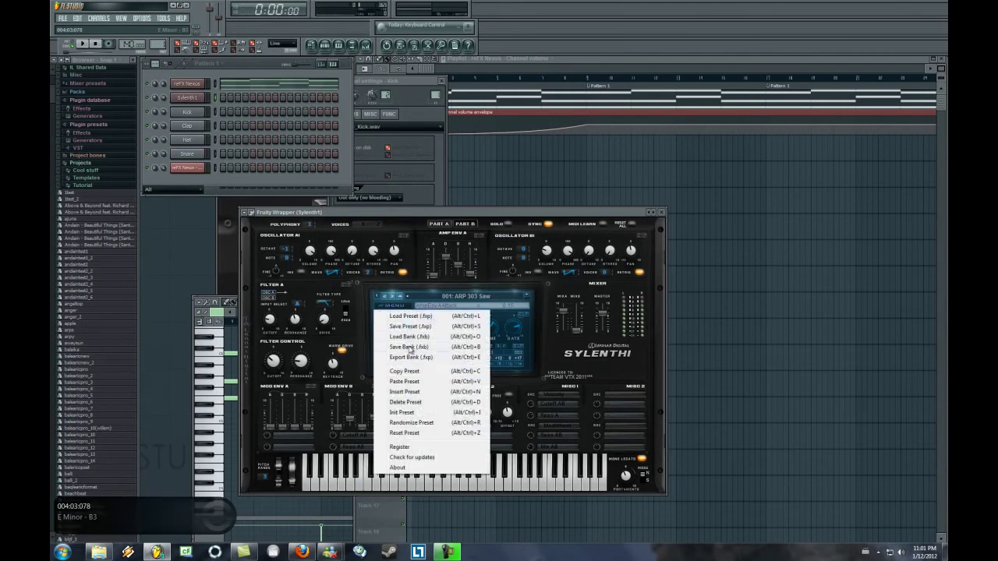
{"action": "left_click", "coordinate": [411, 338]}
{"action": "scroll", "coordinate": [209, 290], "scroll_direction": "down", "scroll_amount": 6}
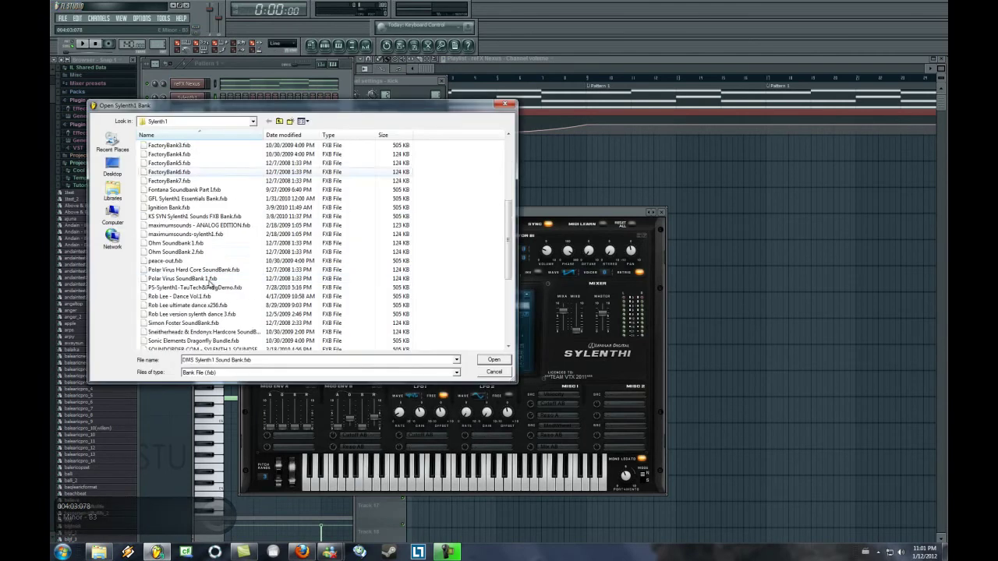
{"action": "left_click", "coordinate": [216, 281]}
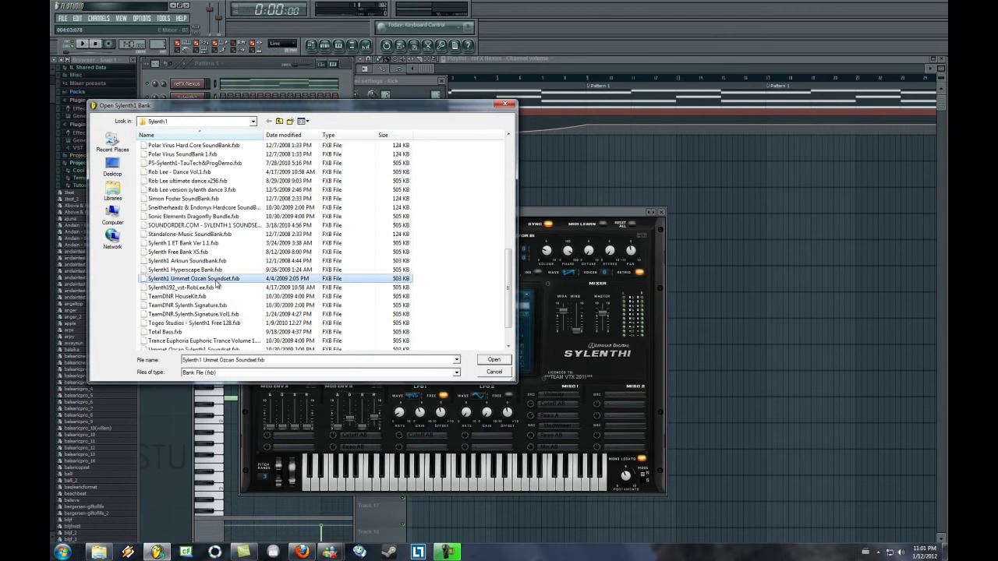
{"action": "left_click", "coordinate": [493, 361]}
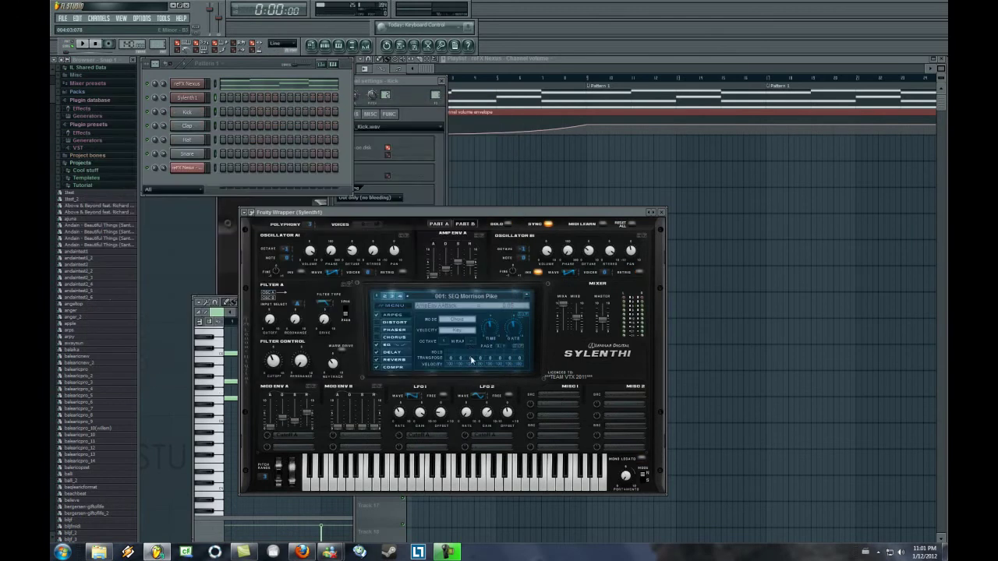
{"action": "key", "text": "c"}
{"action": "key", "text": "m"}
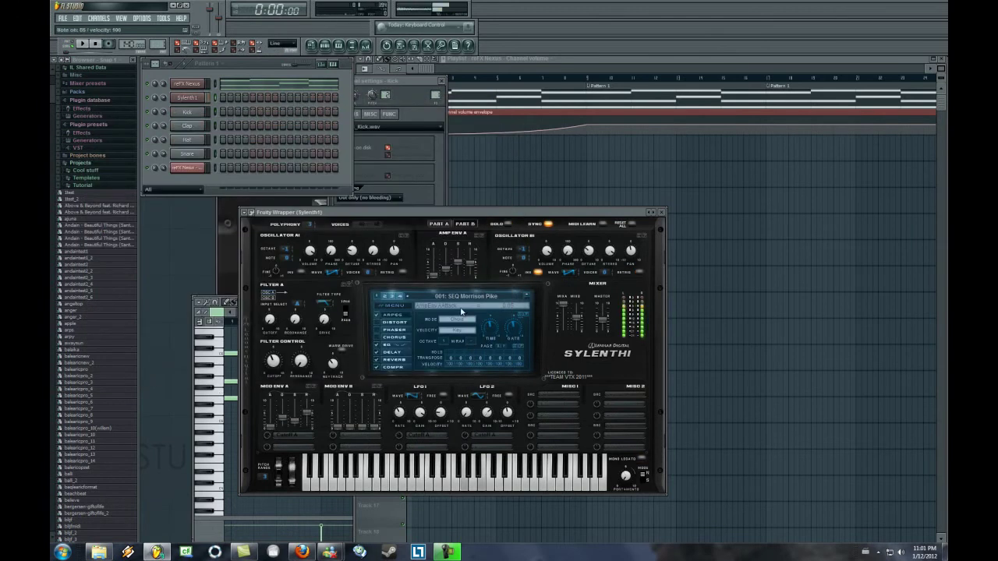
{"action": "key", "text": "b"}
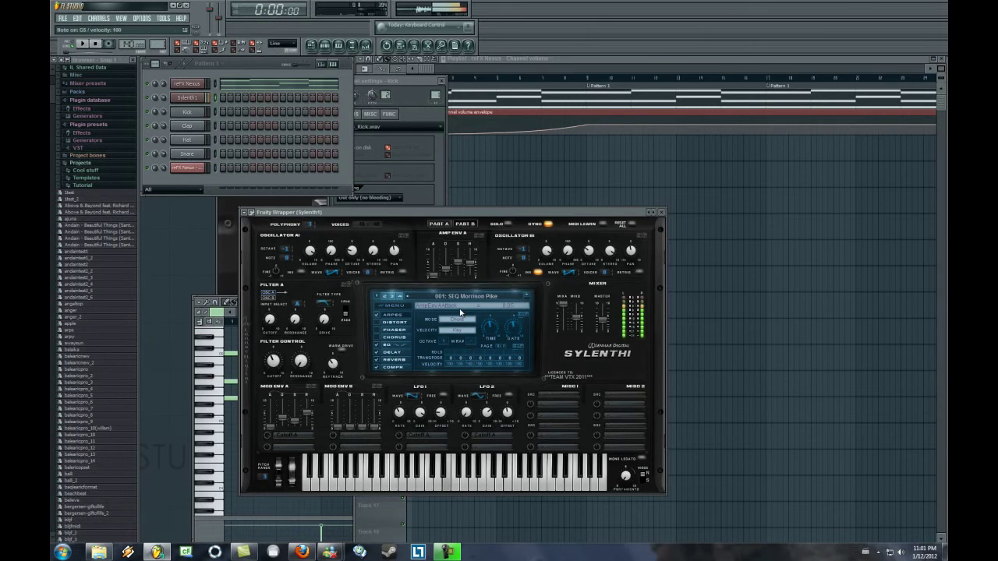
Step: Switch to Pattern 2 and open the piano roll of the Sylenth1 channel
{"action": "right_click", "coordinate": [200, 97]}
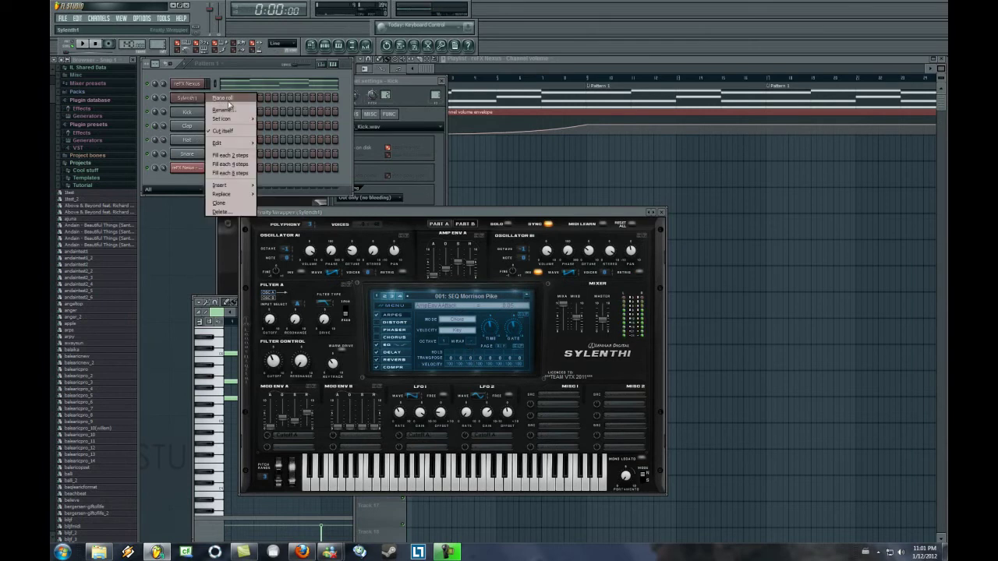
{"action": "left_click", "coordinate": [161, 46]}
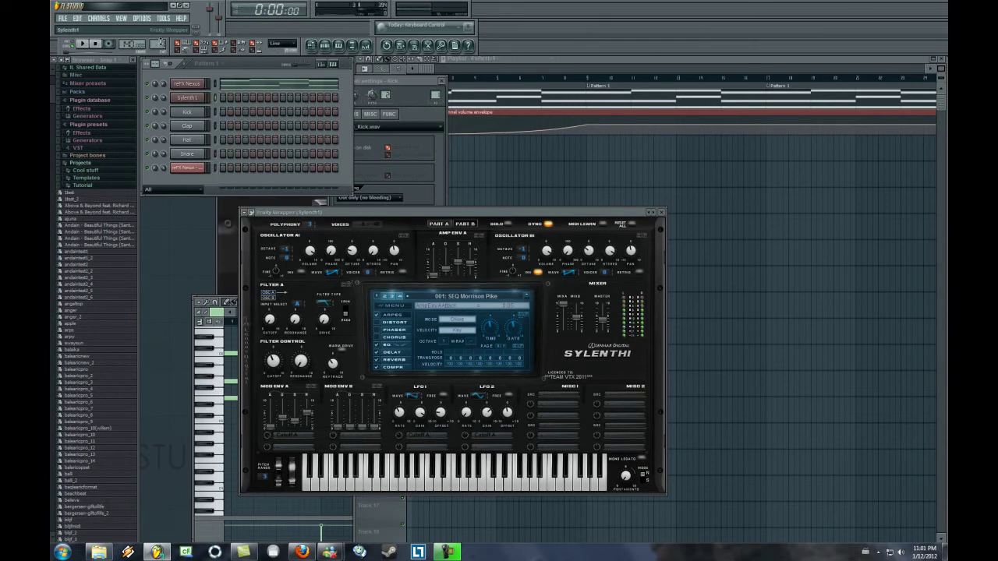
{"action": "right_click", "coordinate": [200, 97]}
{"action": "left_click", "coordinate": [227, 101]}
Step: Draw two-bar chords E–G–B from bar 1 and E–G–C from bar 3 for Sylenth1
{"action": "left_click", "coordinate": [231, 359]}
{"action": "left_click", "coordinate": [236, 381]}
{"action": "left_click", "coordinate": [226, 399]}
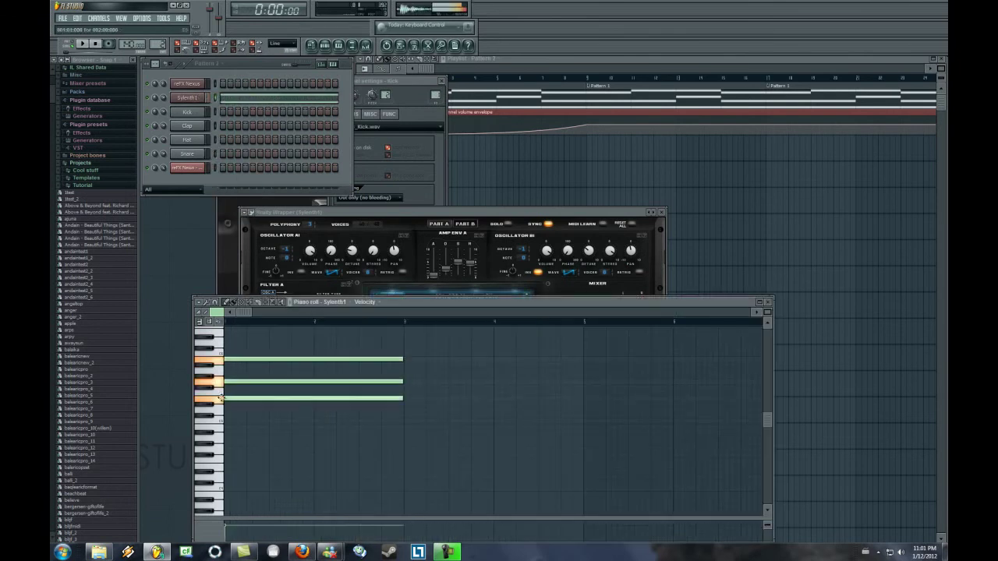
{"action": "left_click", "coordinate": [406, 354]}
{"action": "left_click", "coordinate": [407, 382]}
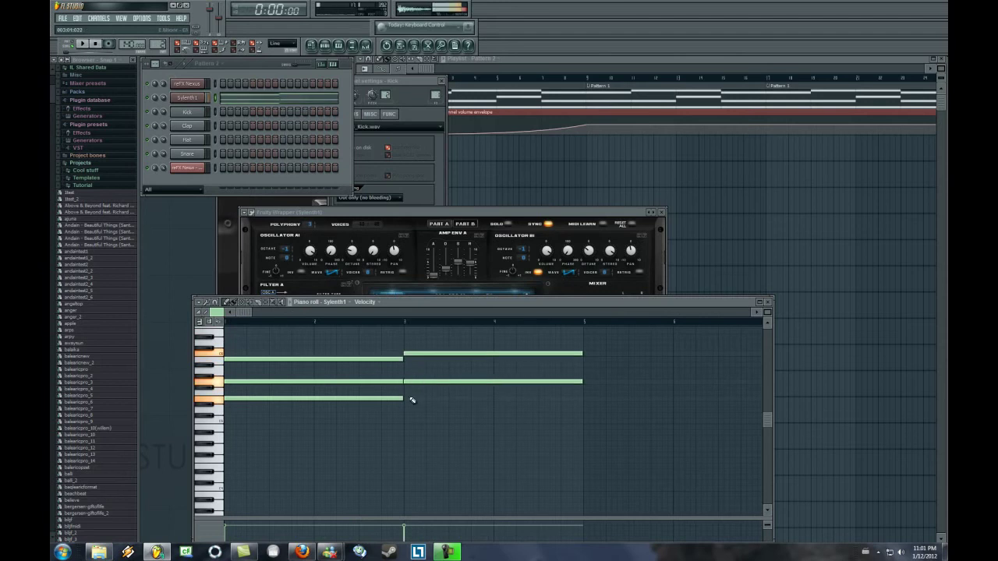
{"action": "left_click", "coordinate": [406, 398]}
Step: Add two-bar chords E–A–C from bar 5 and E–G–B from bar 7 to the Sylenth1 part
{"action": "left_click", "coordinate": [586, 354]}
{"action": "left_click", "coordinate": [586, 369]}
{"action": "left_click", "coordinate": [586, 399]}
{"action": "left_click_drag", "start_coordinate": [251, 316], "coordinate": [440, 331]}
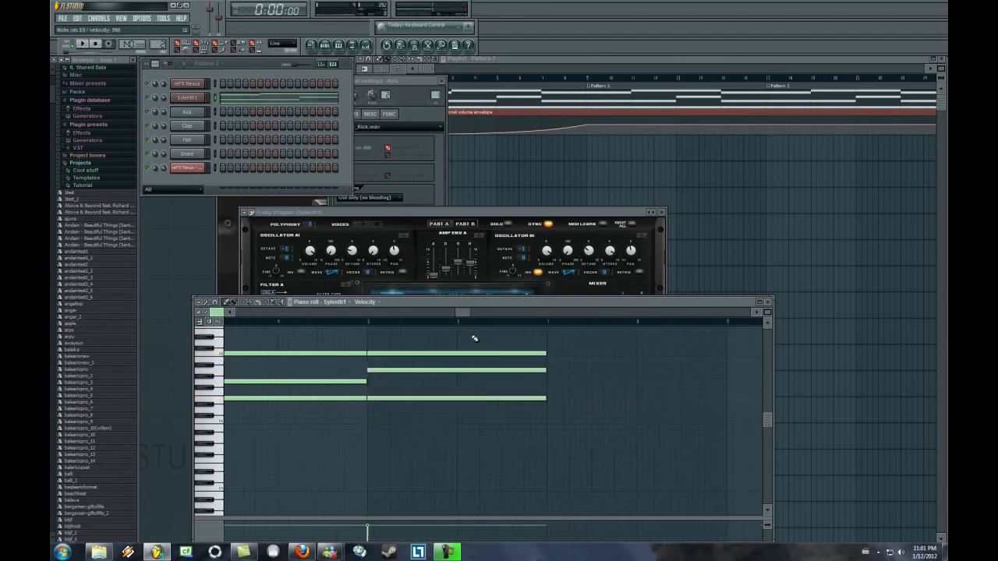
{"action": "left_click", "coordinate": [468, 359]}
{"action": "left_click", "coordinate": [468, 381]}
{"action": "left_click", "coordinate": [468, 398]}
Step: Add a high two-bar E note above each of the four Sylenth1 chords
{"action": "left_click_drag", "start_coordinate": [425, 312], "coordinate": [145, 312]}
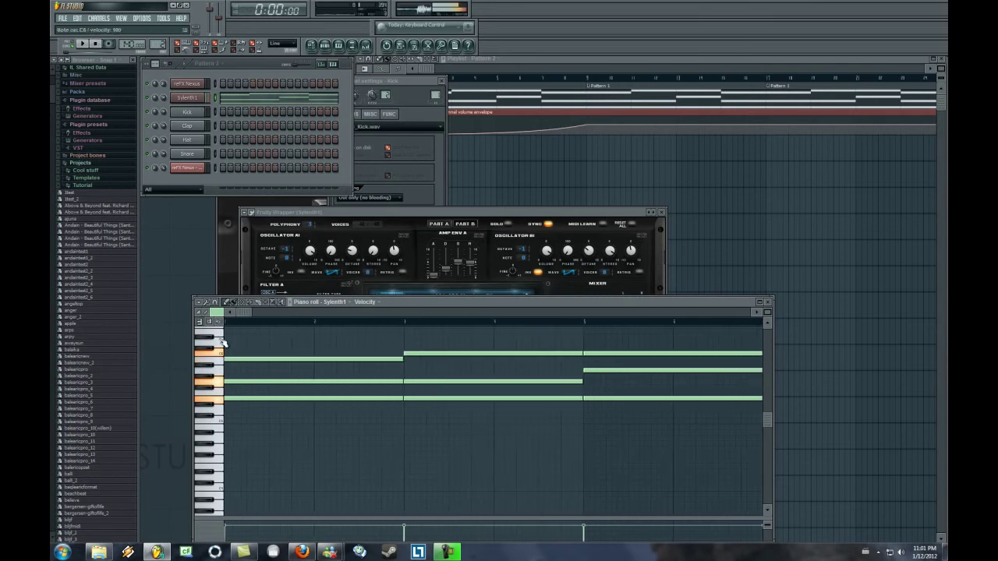
{"action": "left_click", "coordinate": [226, 331]}
{"action": "left_click", "coordinate": [405, 332]}
{"action": "left_click", "coordinate": [585, 331]}
{"action": "left_click_drag", "start_coordinate": [250, 312], "coordinate": [421, 313]}
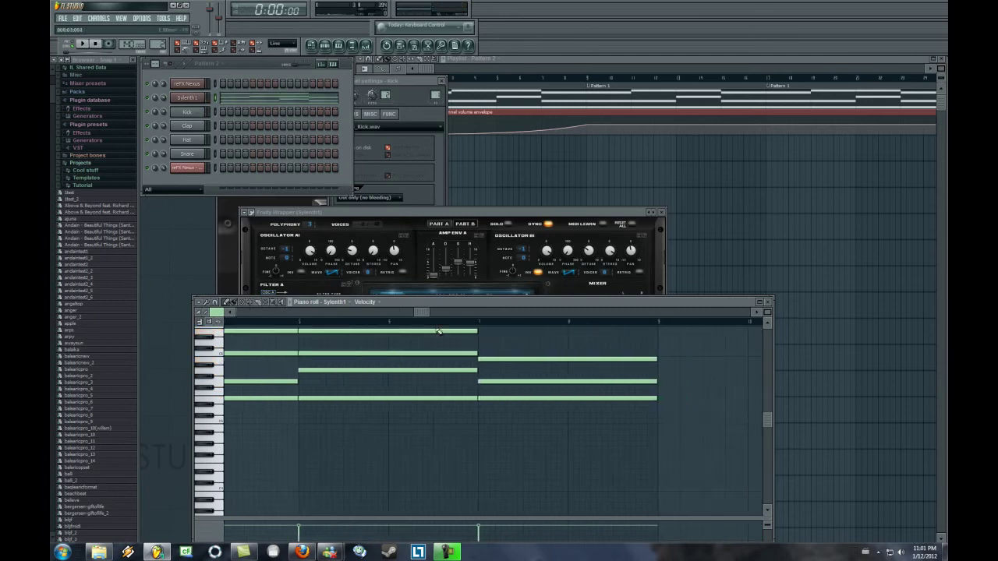
{"action": "left_click", "coordinate": [484, 332]}
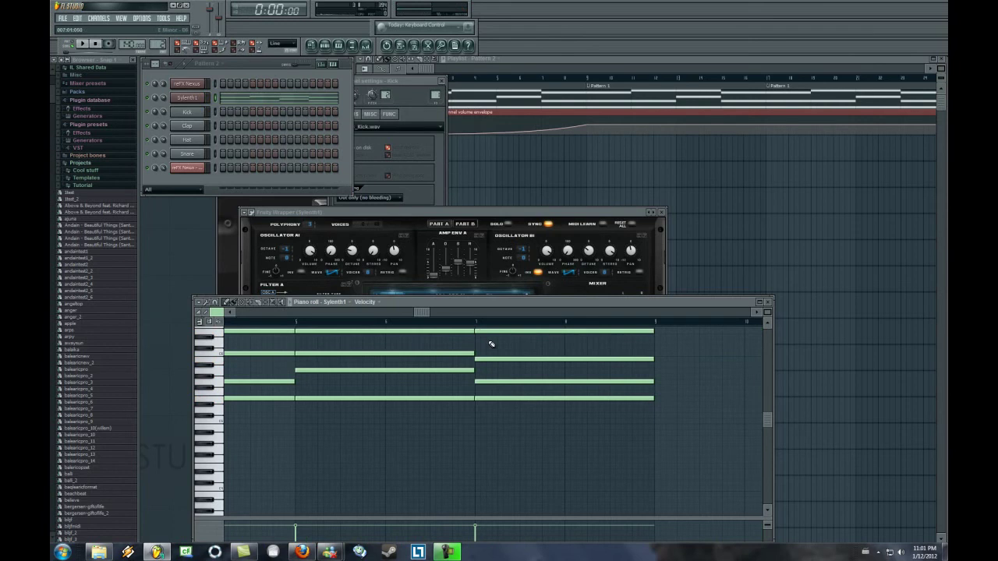
Step: Place Pattern 2 on Track 3 of the playlist at bars 9 and 17
{"action": "left_click", "coordinate": [595, 152]}
{"action": "left_click", "coordinate": [772, 154]}
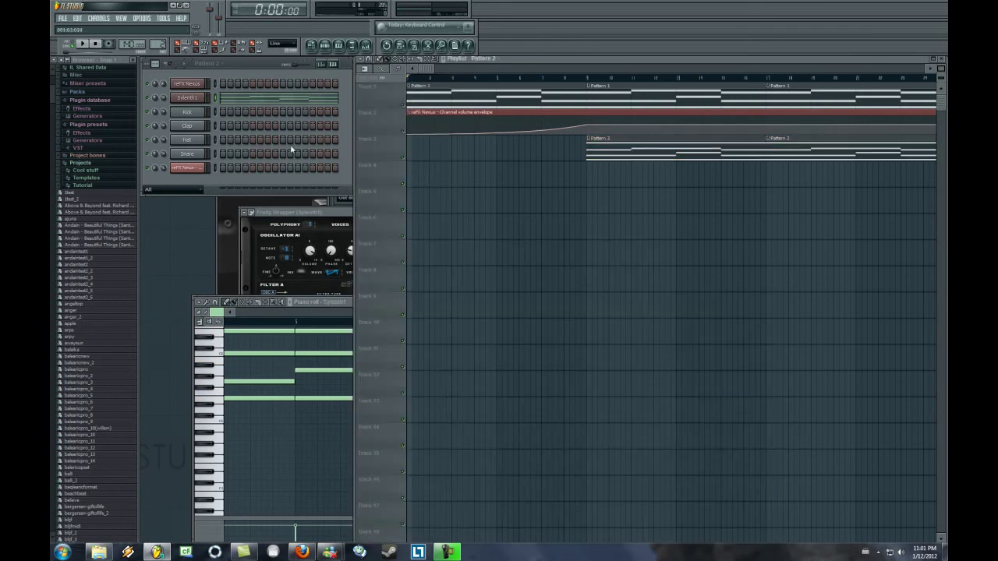
Step: Create a Sylenth1 channel volume automation clip on Track 4 starting at bar 9 and fade it in from zero up to bar 17
{"action": "right_click", "coordinate": [162, 99]}
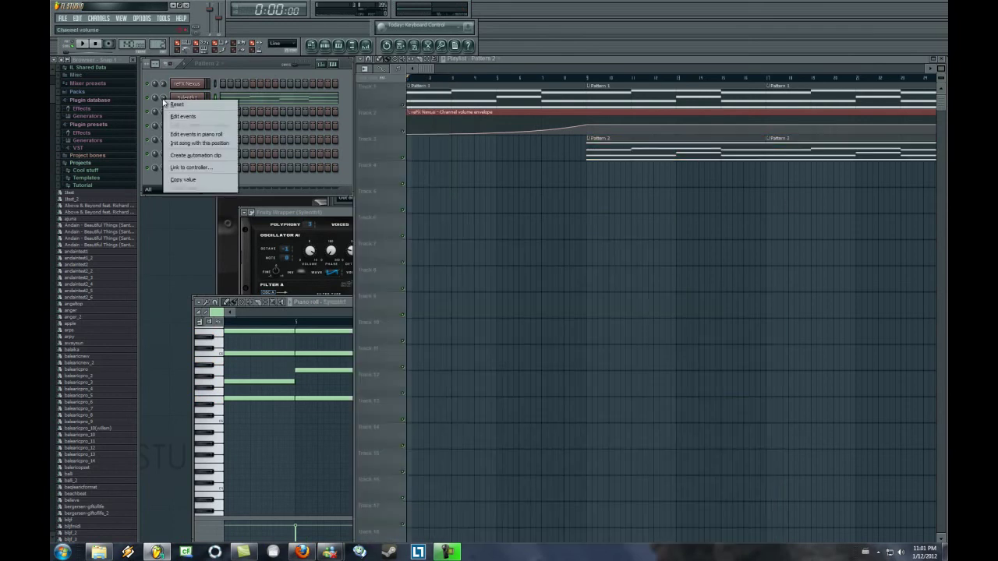
{"action": "left_click", "coordinate": [192, 159]}
{"action": "left_click_drag", "start_coordinate": [482, 166], "coordinate": [663, 170]}
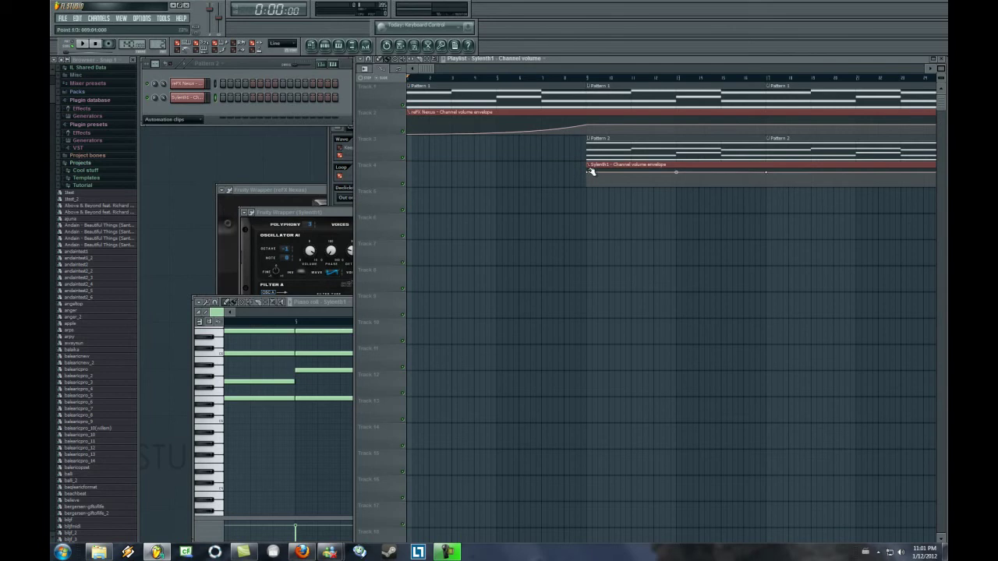
{"action": "left_click_drag", "start_coordinate": [590, 173], "coordinate": [590, 189]}
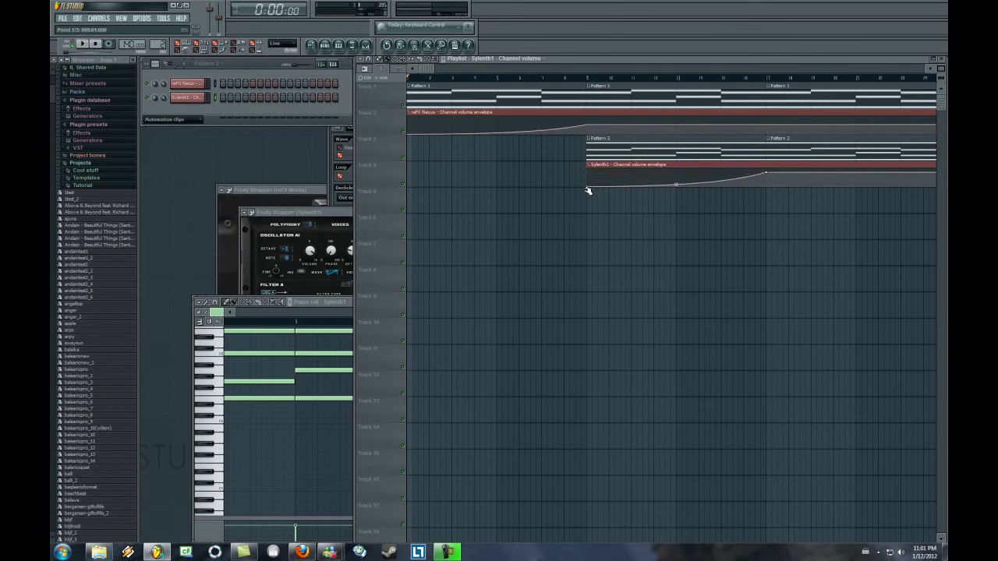
Step: Play the song from bar 9 and shorten the Sylenth1 volume automation clip on Track 4 to end at bar 25
{"action": "left_click", "coordinate": [591, 81]}
{"action": "key", "text": "space"}
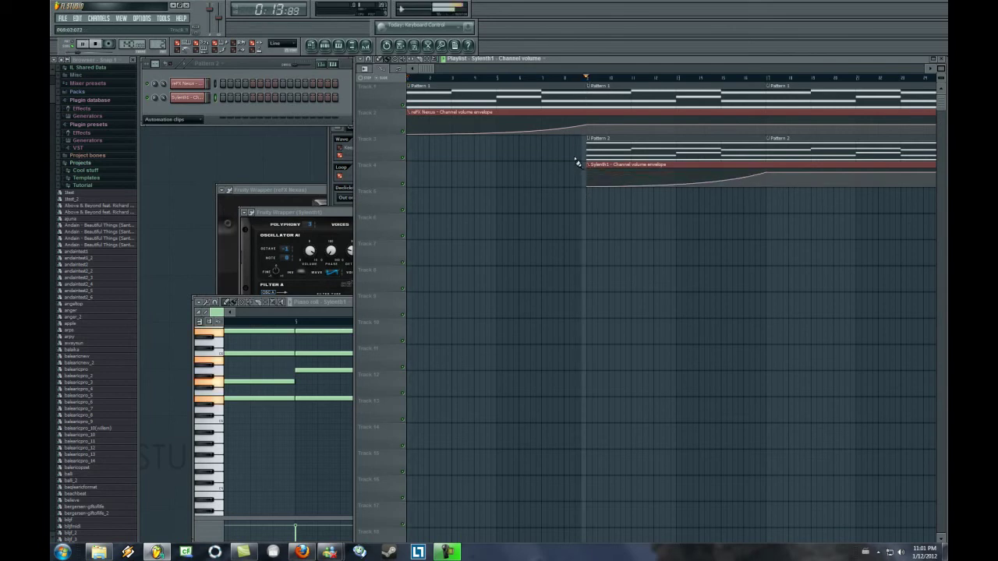
{"action": "left_click_drag", "start_coordinate": [427, 71], "coordinate": [511, 70]}
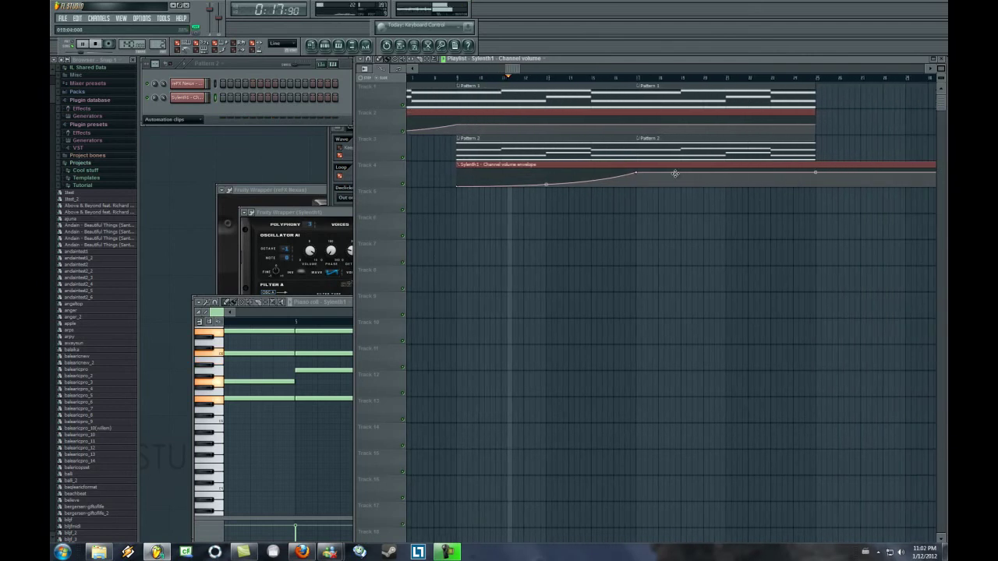
{"action": "left_click_drag", "start_coordinate": [507, 71], "coordinate": [570, 81]}
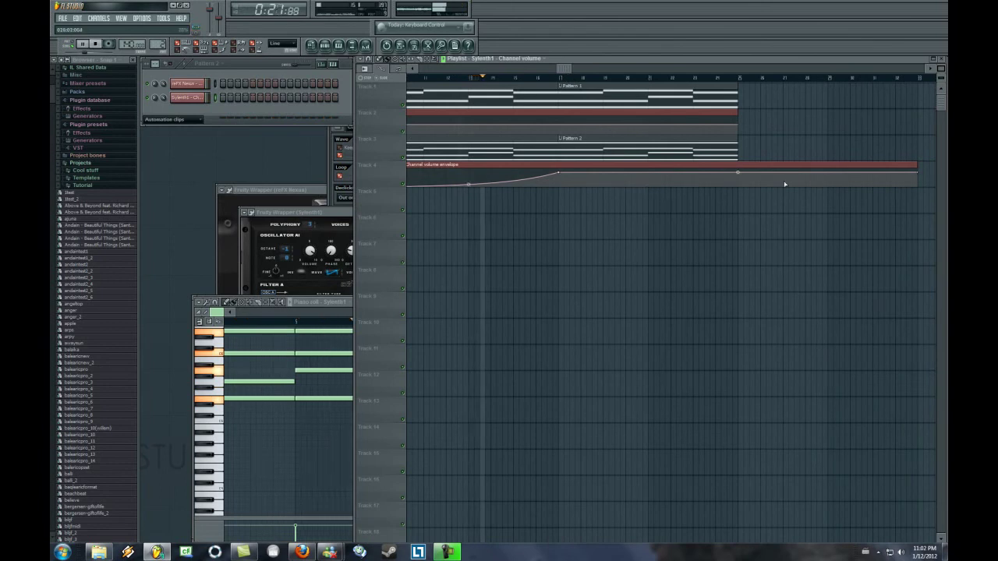
{"action": "left_click_drag", "start_coordinate": [918, 175], "coordinate": [739, 173]}
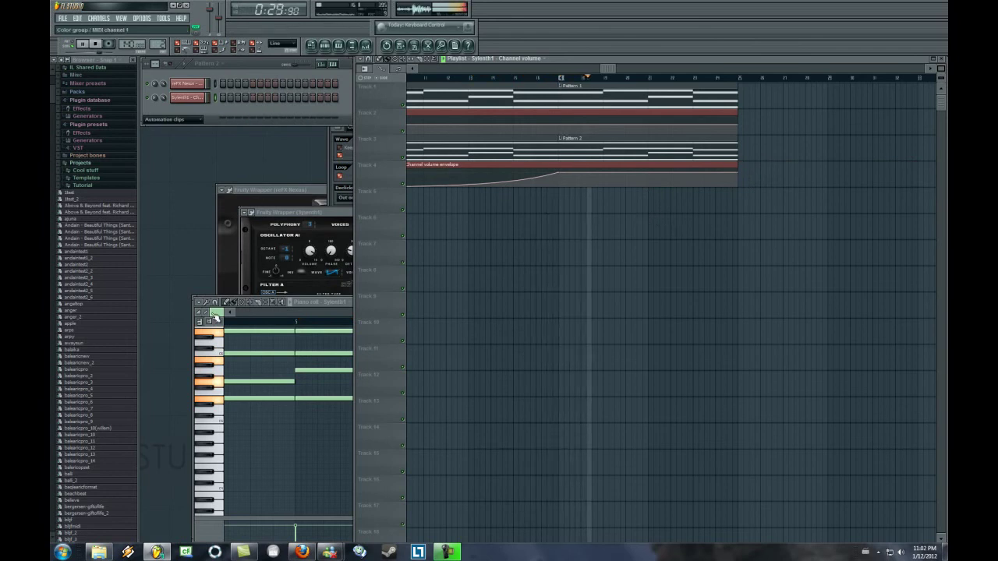
Step: Bring up the Sylenth1 plugin and adjust its Filter Control cutoff by ear during playback, then stop the song
{"action": "left_click", "coordinate": [263, 212]}
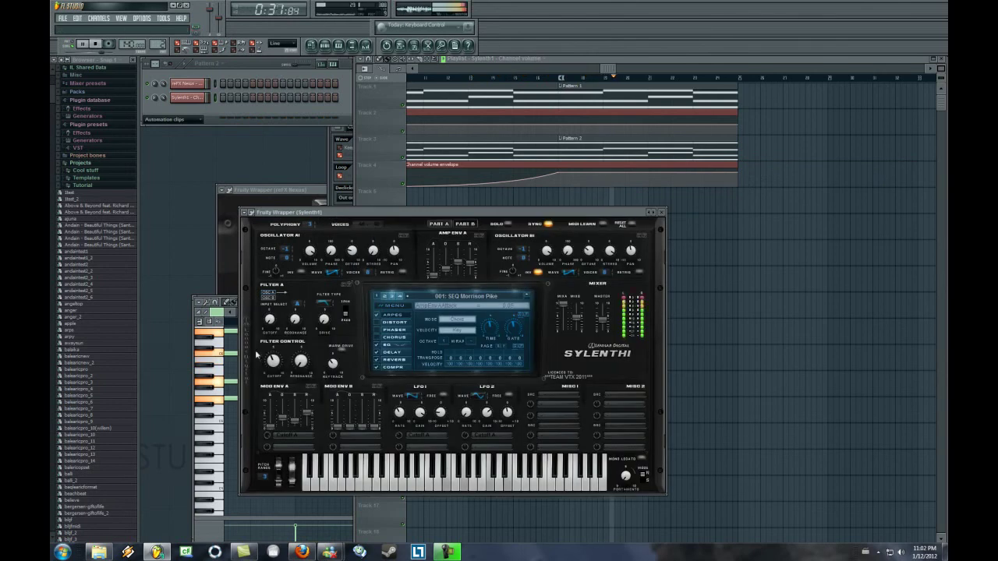
{"action": "mouse_move", "coordinate": [279, 356]}
{"action": "left_mouse_down"}
{"action": "mouse_move", "coordinate": [282, 316]}
{"action": "mouse_move", "coordinate": [274, 359]}
{"action": "left_mouse_up"}
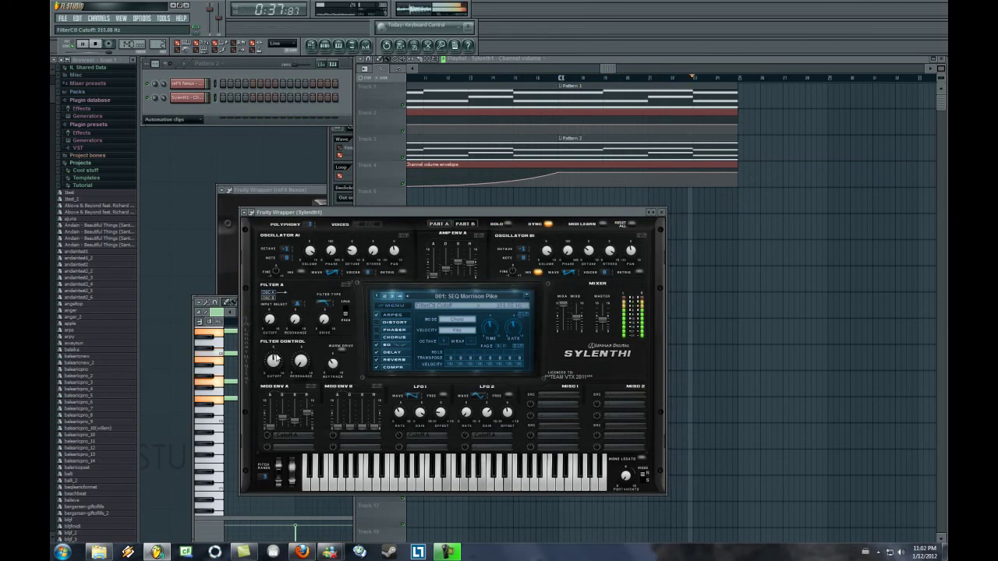
{"action": "key", "text": "space"}
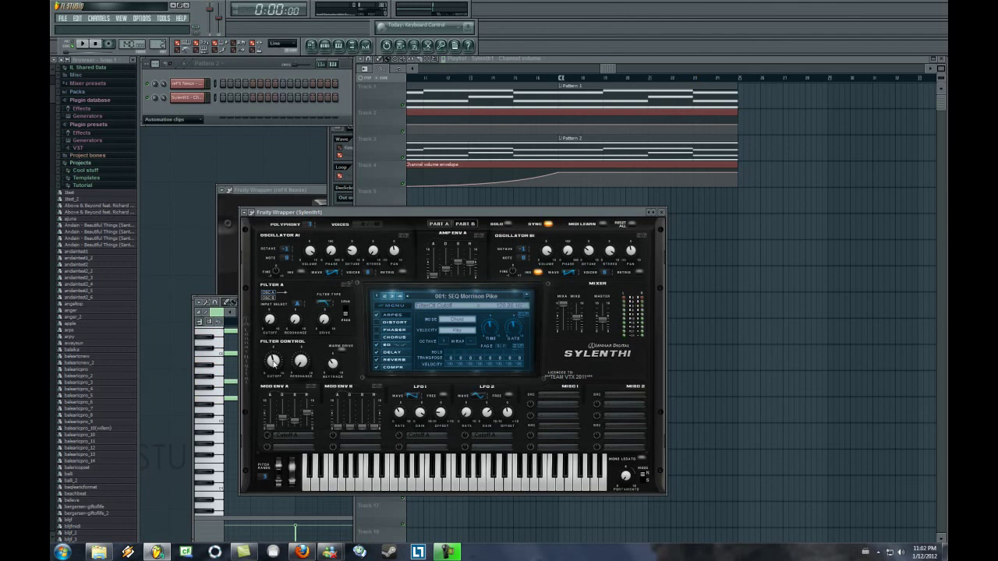
Step: Browse the Sylenth1 parameters and create an automation clip for its Filter Control cutoff
{"action": "left_click", "coordinate": [247, 214]}
{"action": "left_click", "coordinate": [261, 315]}
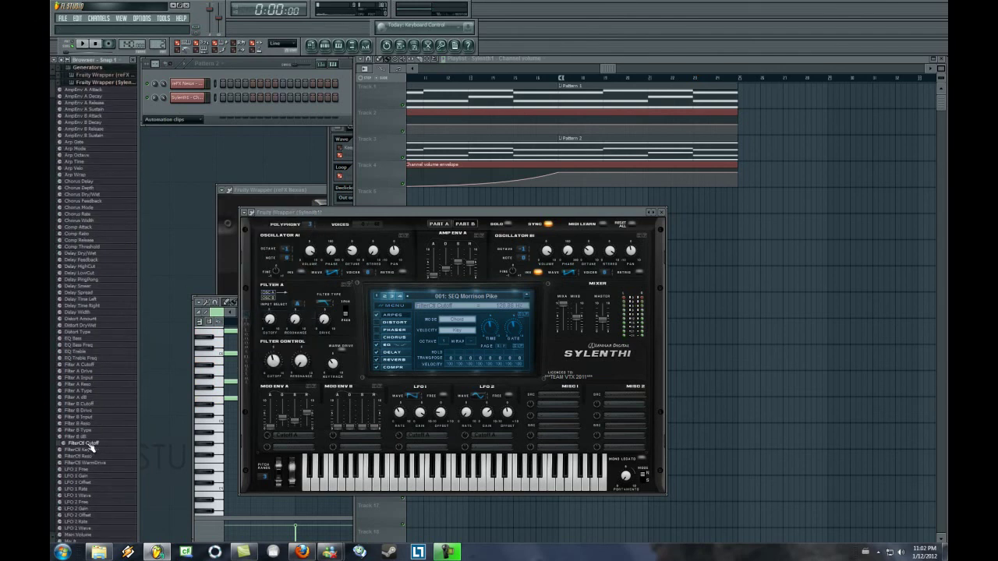
{"action": "left_click", "coordinate": [301, 365]}
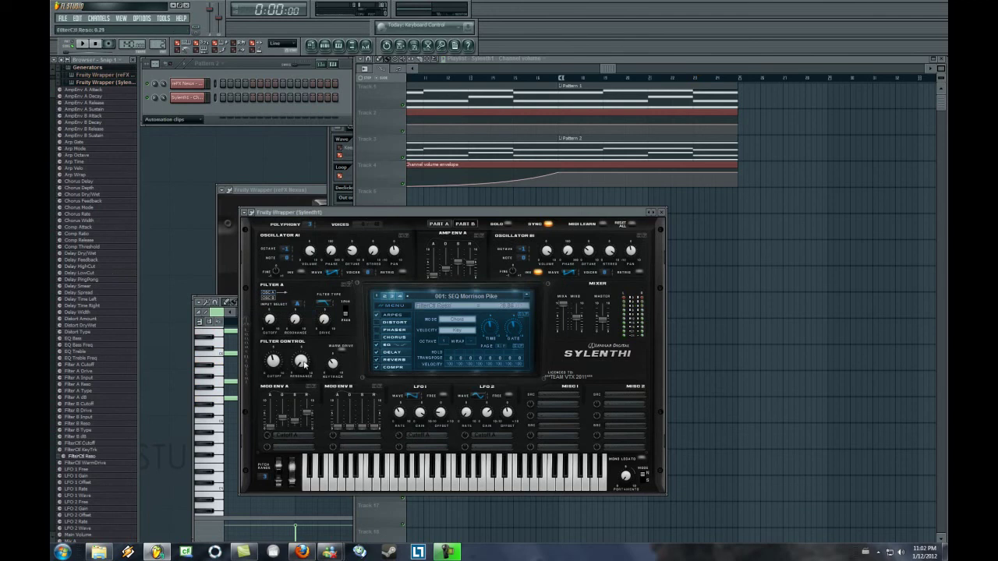
{"action": "left_click", "coordinate": [334, 364]}
{"action": "left_click", "coordinate": [273, 370]}
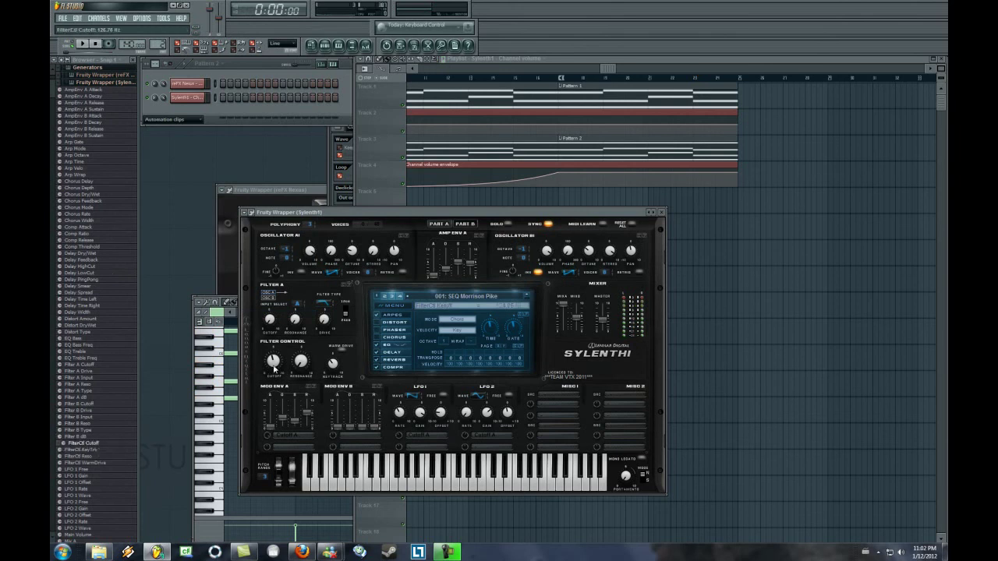
{"action": "right_click", "coordinate": [92, 447]}
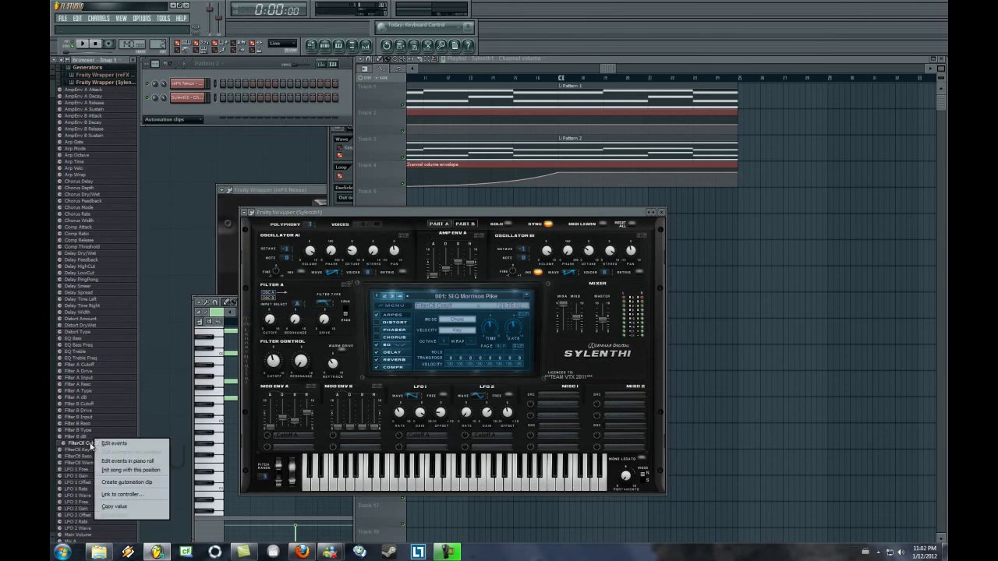
{"action": "left_click", "coordinate": [126, 481]}
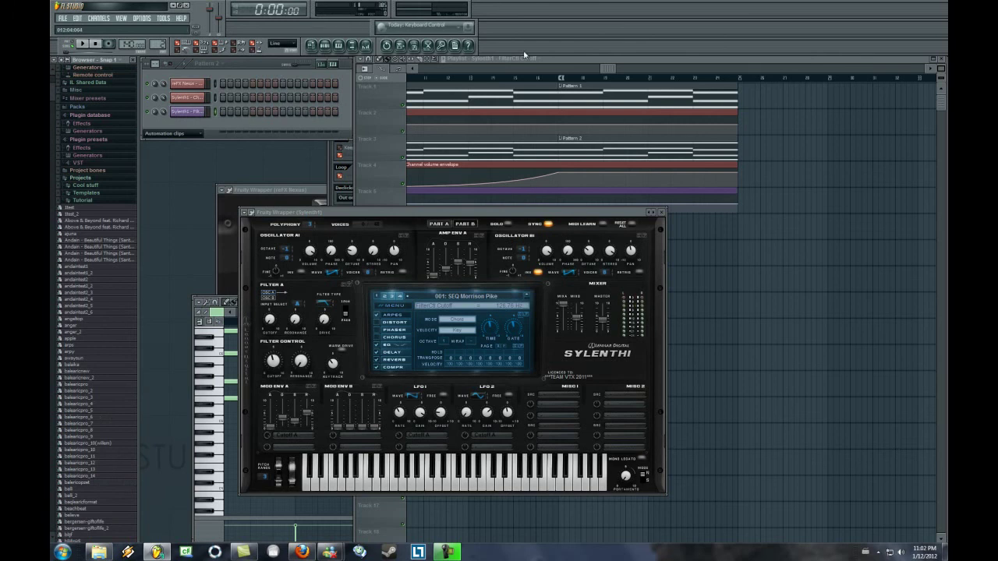
Step: Trim both ends of the Sylenth1 filter cutoff automation clip on Track 5 so it spans bars 9 to 25
{"action": "left_click_drag", "start_coordinate": [605, 70], "coordinate": [464, 70]}
{"action": "left_click_drag", "start_coordinate": [461, 198], "coordinate": [630, 196]}
{"action": "left_click_drag", "start_coordinate": [457, 74], "coordinate": [647, 72]}
{"action": "left_click_drag", "start_coordinate": [794, 206], "coordinate": [617, 205]}
Step: Add a low cutoff automation point at bar 17 and raise the end point so the cutoff climbs up to bar 25
{"action": "left_click_drag", "start_coordinate": [724, 72], "coordinate": [517, 73]}
{"action": "right_click", "coordinate": [669, 202]}
{"action": "left_click_drag", "start_coordinate": [671, 202], "coordinate": [671, 206]}
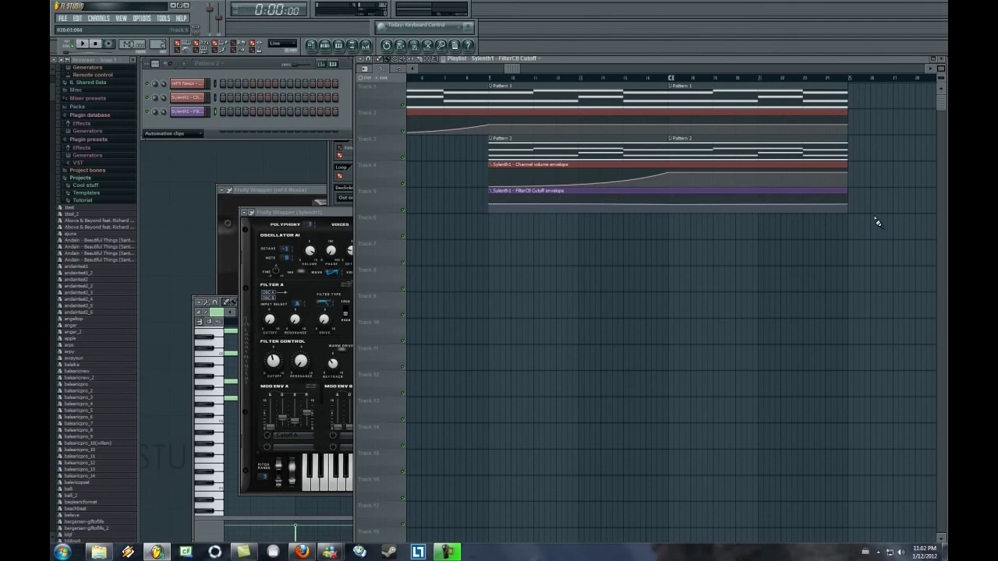
{"action": "left_click_drag", "start_coordinate": [851, 206], "coordinate": [853, 195]}
Step: Play the song from bar 17 and check how Sylenth1's cutoff knob follows the automation, then stop playback
{"action": "key", "text": "space"}
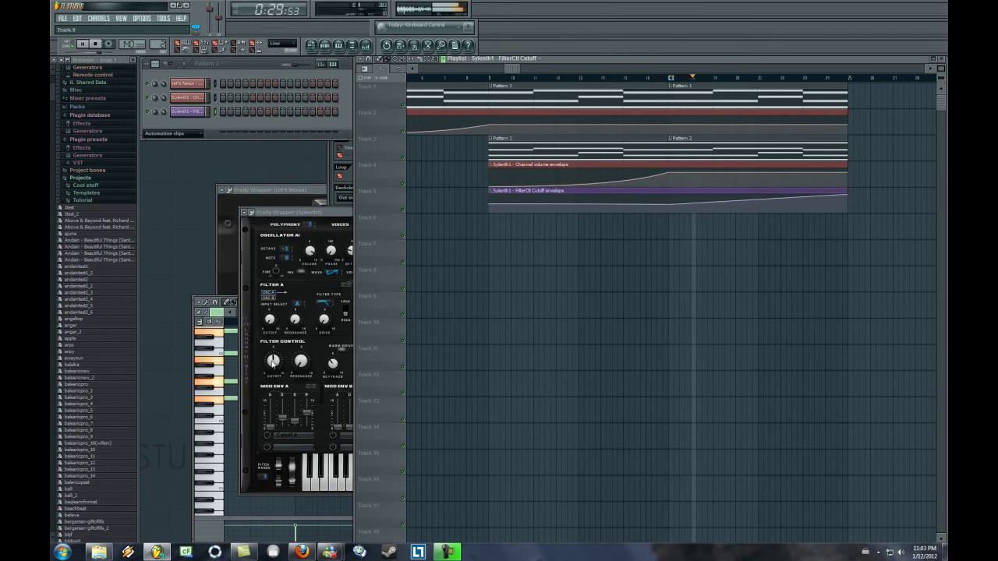
{"action": "left_click", "coordinate": [338, 214]}
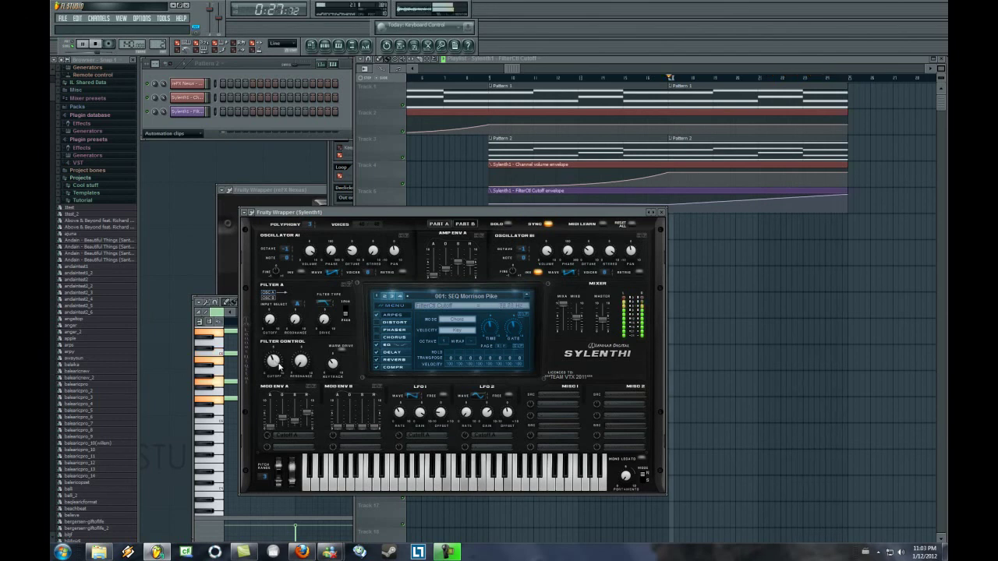
{"action": "key", "text": "space"}
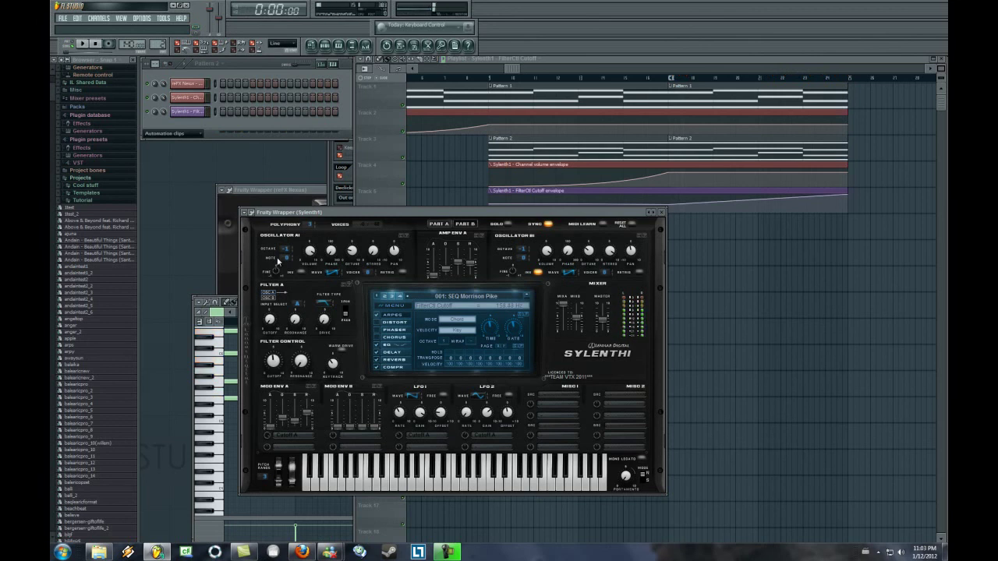